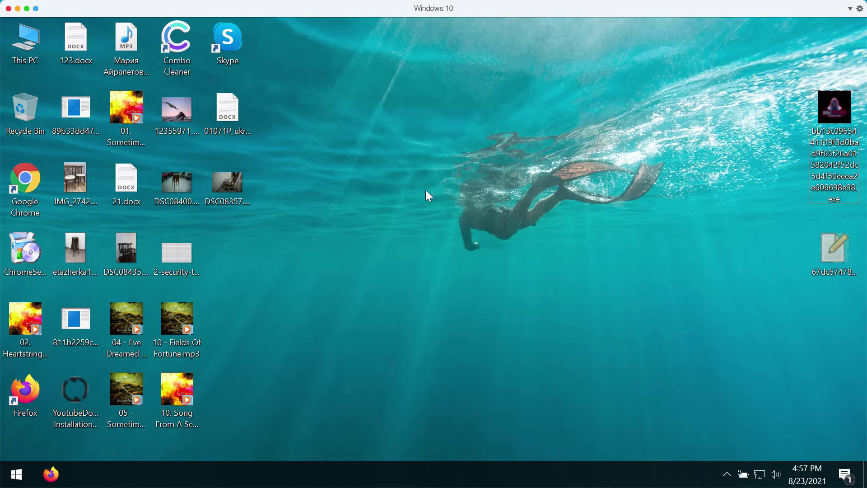
Preview and close DSC08400.jpg and DSC08357.jpg in Photo Viewer, then run the ransomware executable on the desktop
{"action": "double_click", "coordinate": [185, 178]}
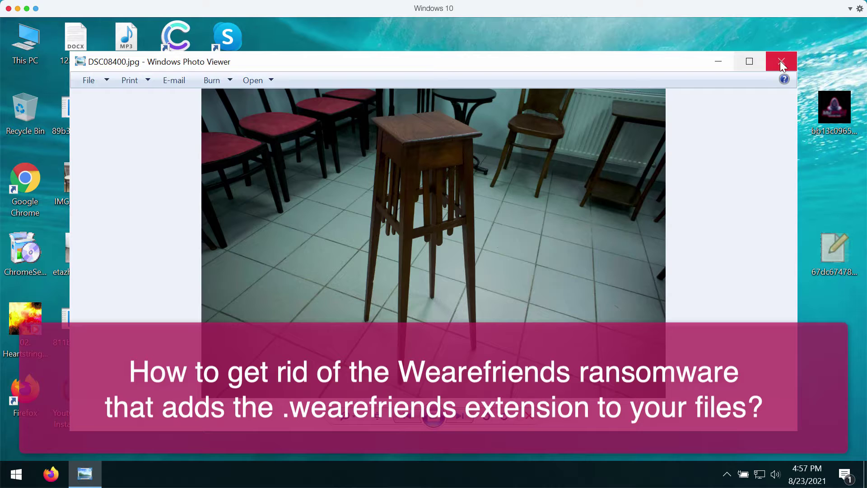
{"action": "left_click", "coordinate": [780, 61]}
{"action": "double_click", "coordinate": [231, 183]}
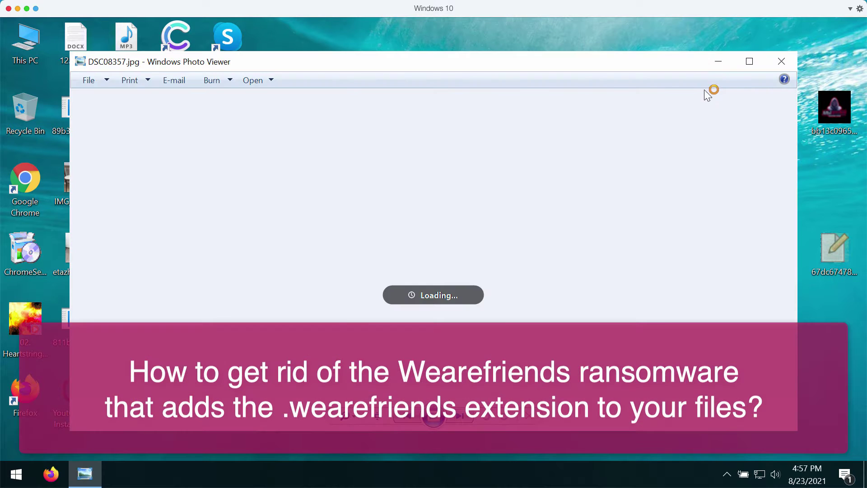
{"action": "left_click", "coordinate": [779, 61]}
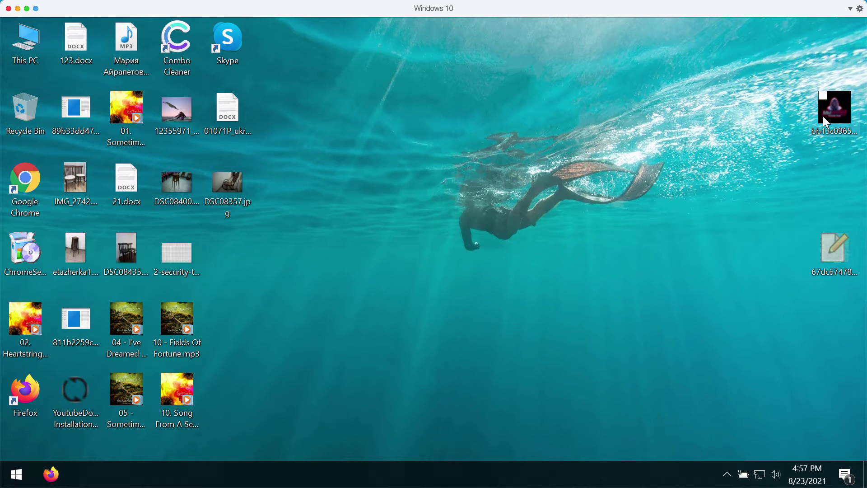
{"action": "double_click", "coordinate": [823, 116]}
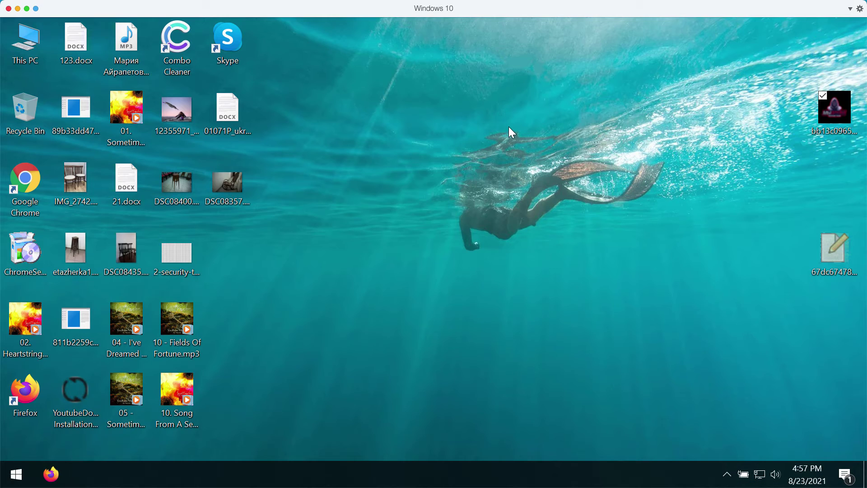
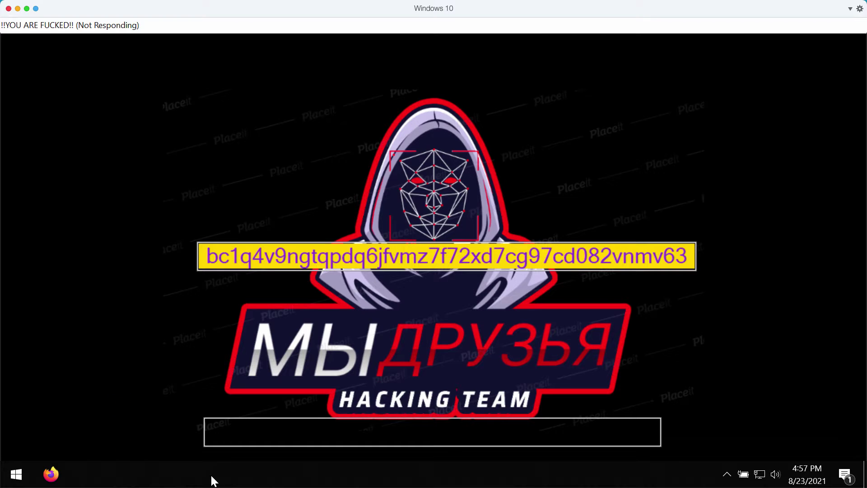
Open Task Manager and bring up the actions for the WEAREFRIENDS (32 bit) process
{"action": "right_click", "coordinate": [74, 471]}
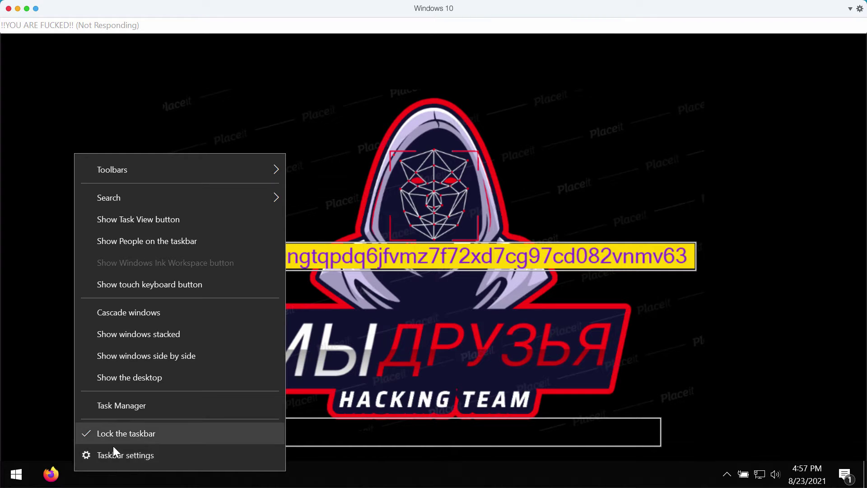
{"action": "left_click", "coordinate": [141, 406]}
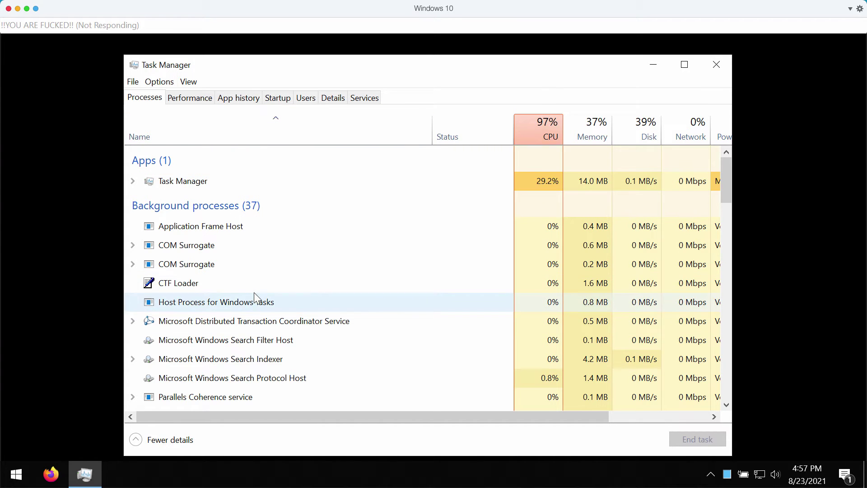
{"action": "scroll", "coordinate": [280, 253], "scroll_direction": "down", "scroll_amount": 8}
{"action": "scroll", "coordinate": [280, 254], "scroll_direction": "down", "scroll_amount": 2}
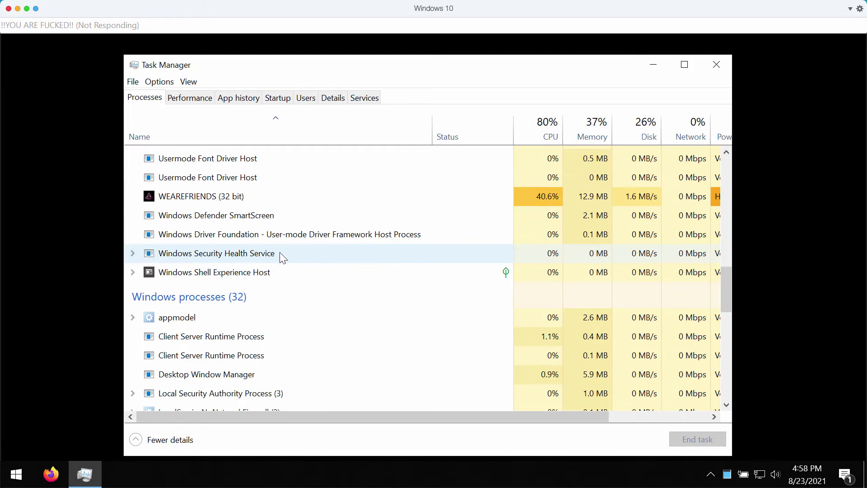
{"action": "left_click", "coordinate": [247, 199]}
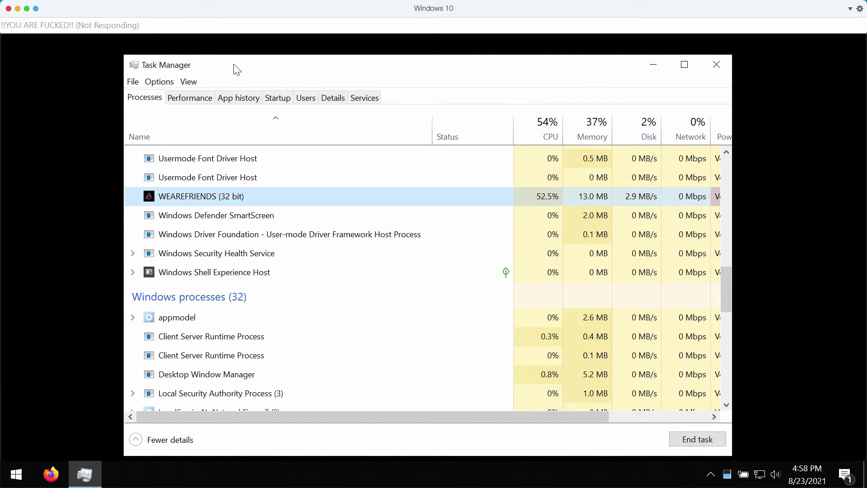
{"action": "right_click", "coordinate": [253, 196]}
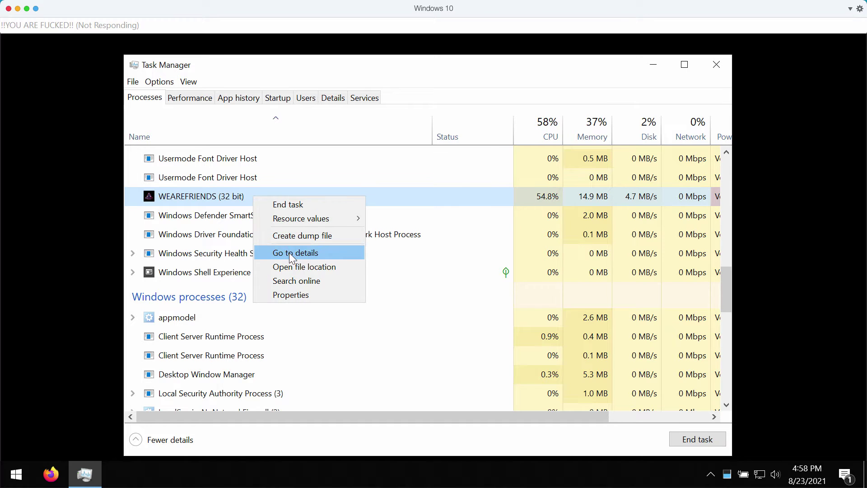
End the WEAREFRIENDS task, close Task Manager, inspect the .wearefriends-renamed files, then launch Chrome
{"action": "left_click", "coordinate": [304, 204]}
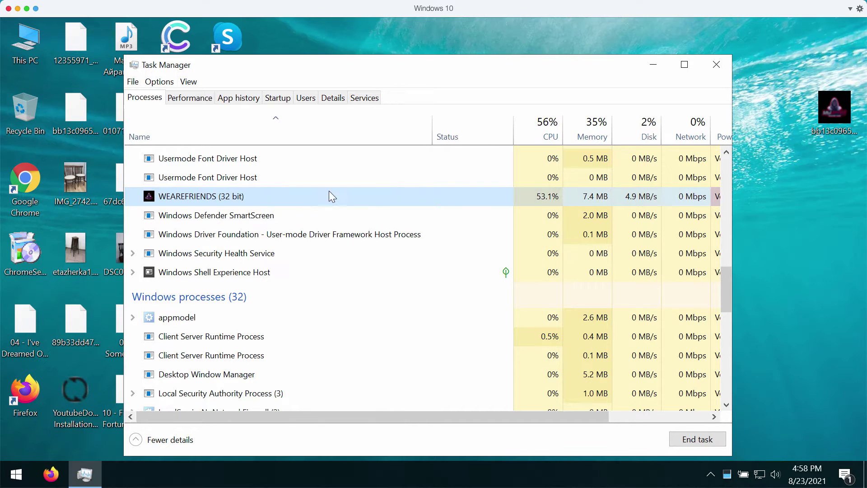
{"action": "left_click", "coordinate": [718, 64]}
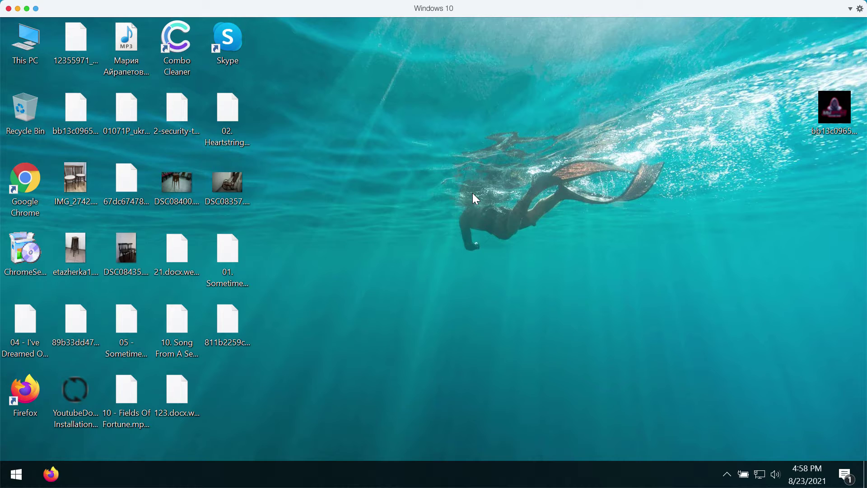
{"action": "left_click", "coordinate": [116, 183]}
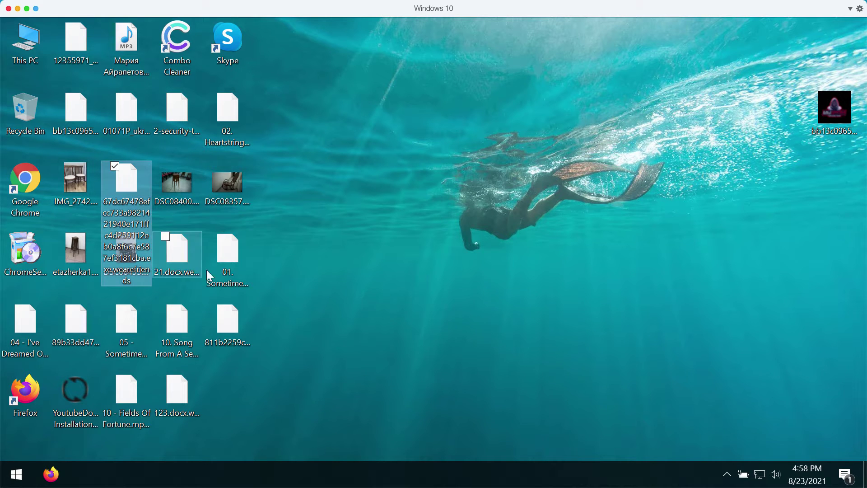
{"action": "left_click", "coordinate": [246, 325]}
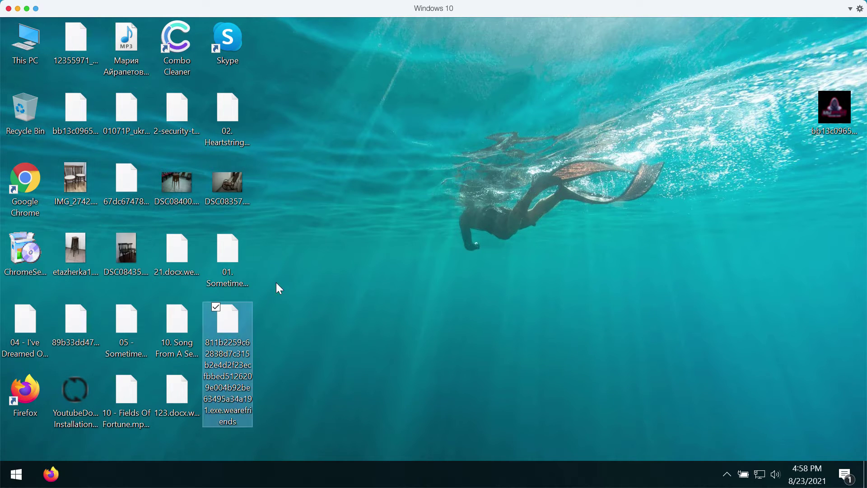
{"action": "left_click", "coordinate": [235, 255]}
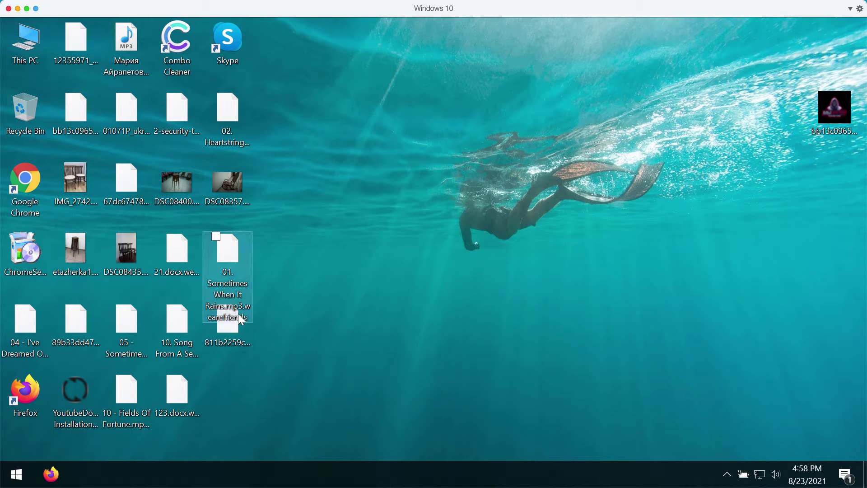
{"action": "left_click", "coordinate": [261, 308]}
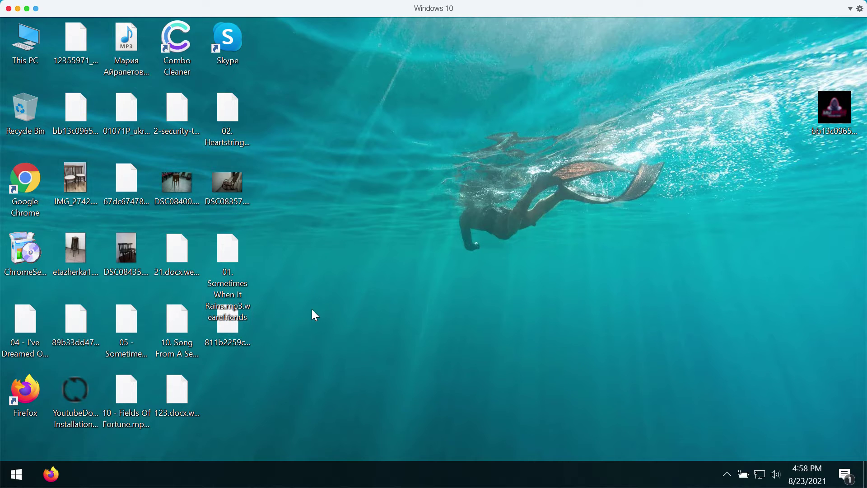
{"action": "double_click", "coordinate": [25, 190]}
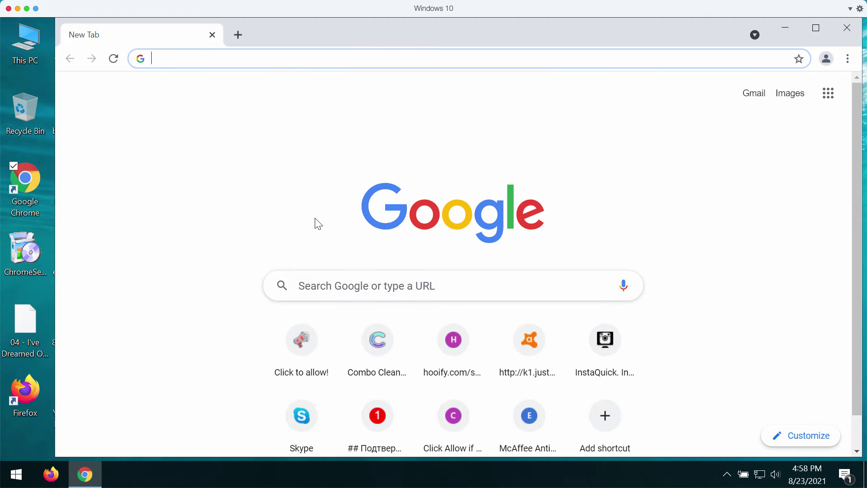
Load combocleaner.com from the new-tab shortcut tile, then close Chrome
{"action": "left_click", "coordinate": [367, 365]}
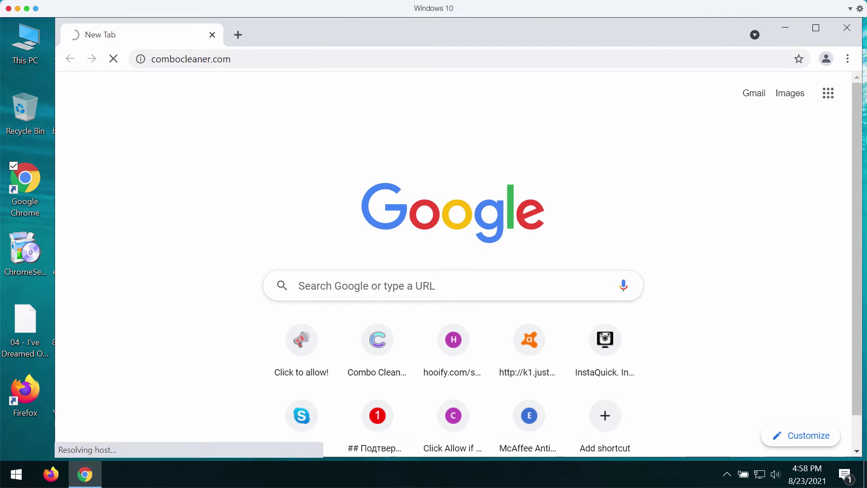
{"action": "left_click_drag", "start_coordinate": [336, 31], "coordinate": [324, 33]}
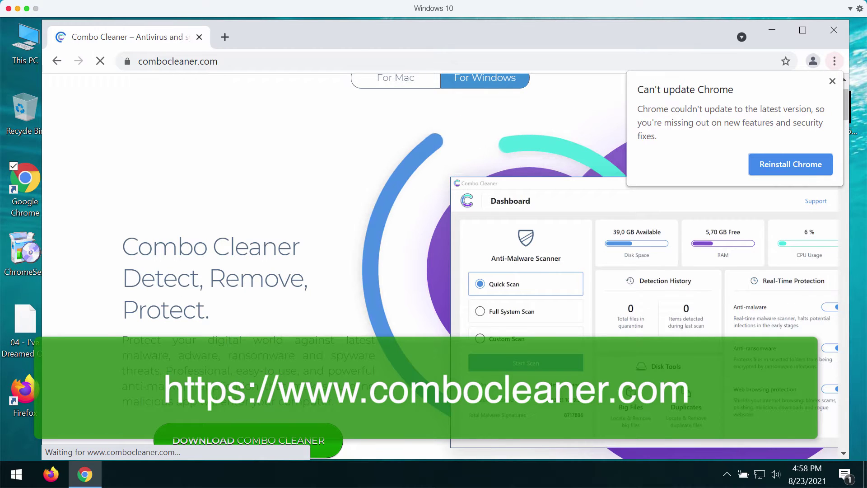
{"action": "left_click", "coordinate": [199, 38]}
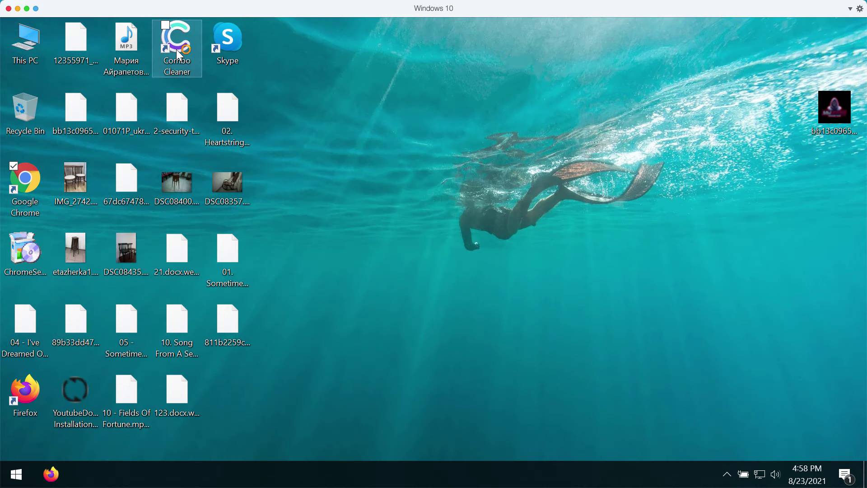
Launch Combo Cleaner from its desktop shortcut and wait for the Dashboard
{"action": "double_click", "coordinate": [175, 50]}
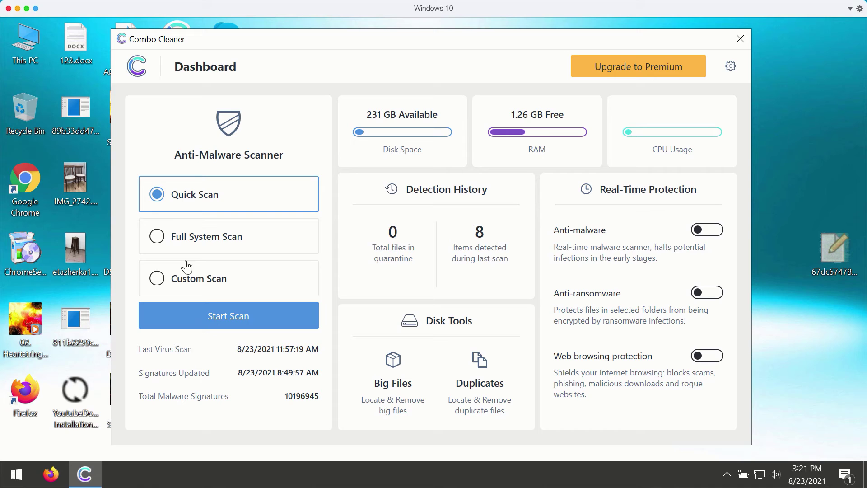
Start the Quick Scan and go back to the Dashboard while it runs
{"action": "left_click", "coordinate": [228, 324]}
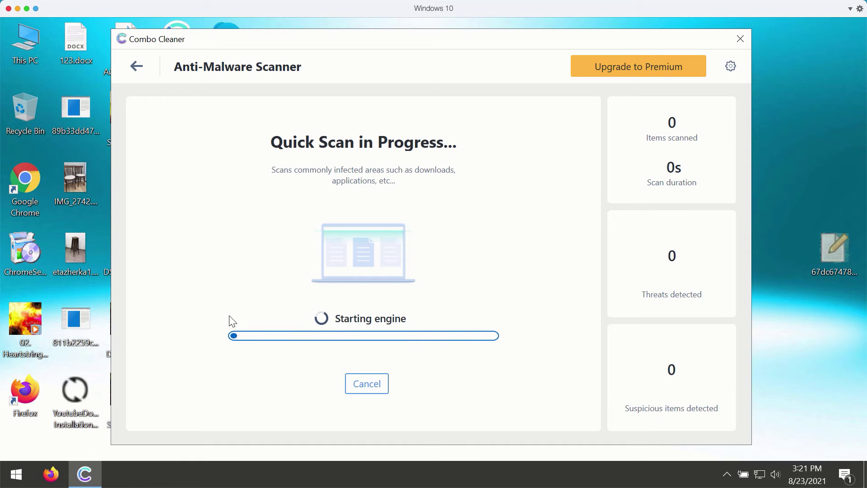
{"action": "left_click", "coordinate": [136, 67]}
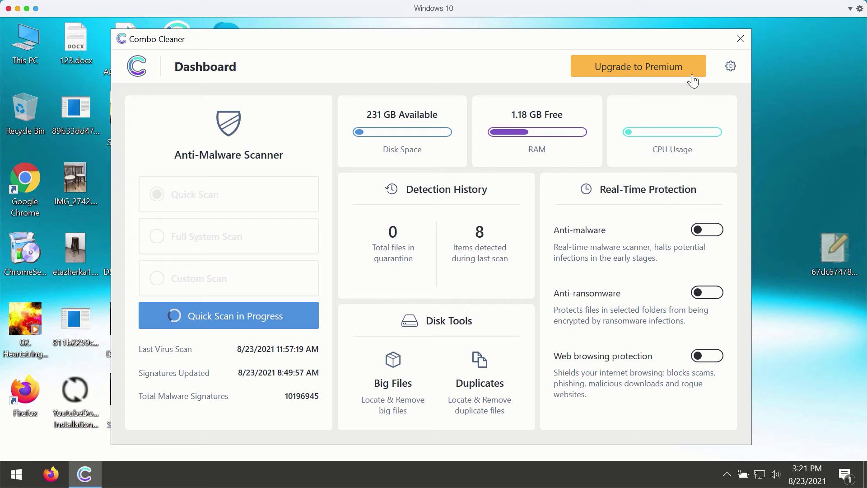
{"action": "left_click", "coordinate": [731, 67]}
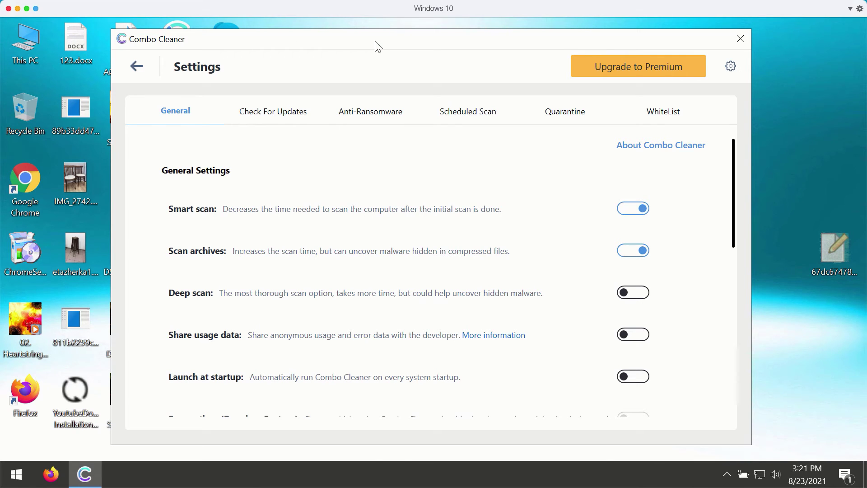
{"action": "left_click", "coordinate": [369, 116]}
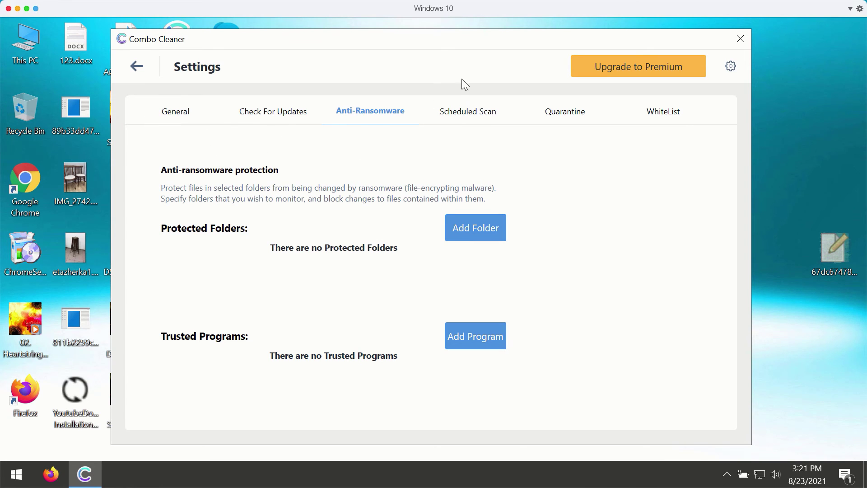
{"action": "left_click", "coordinate": [134, 66]}
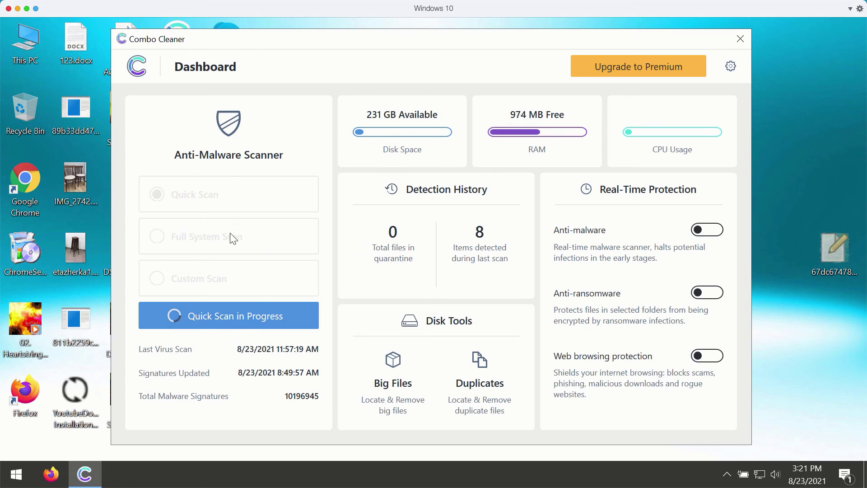
Cancel the running Quick Scan after it finds 1 threat and 7 suspicious items
{"action": "left_click", "coordinate": [265, 321]}
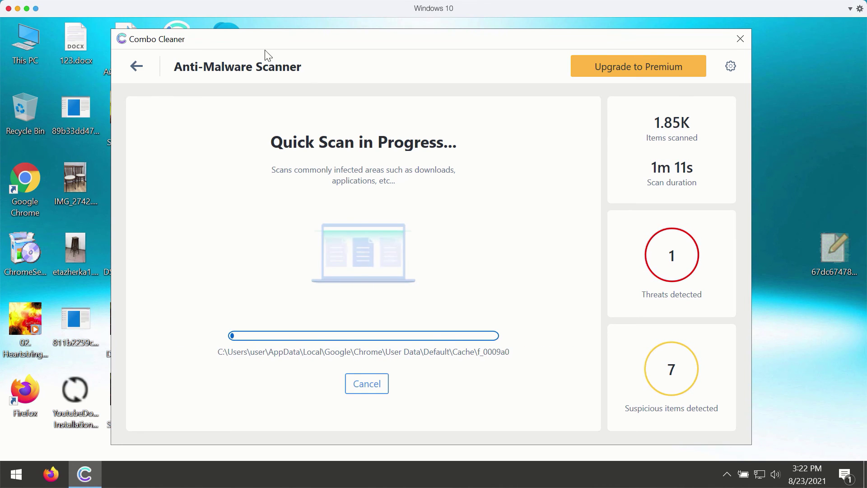
{"action": "left_click", "coordinate": [380, 386]}
{"action": "left_click", "coordinate": [404, 313]}
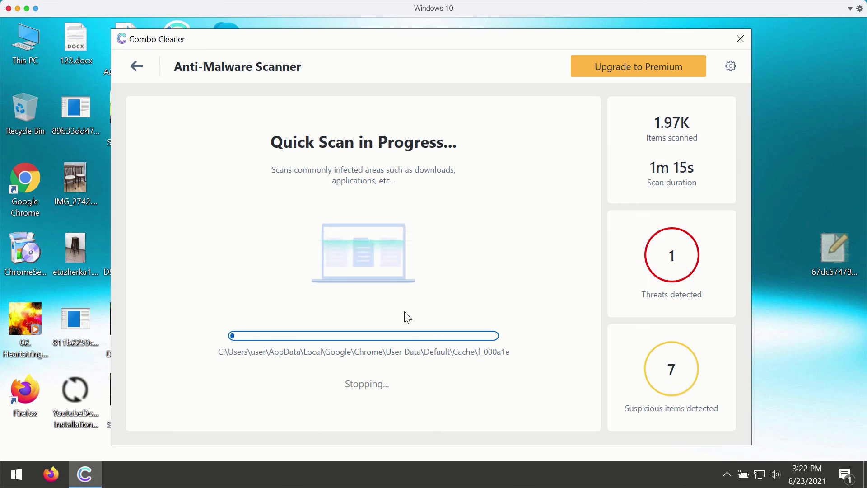